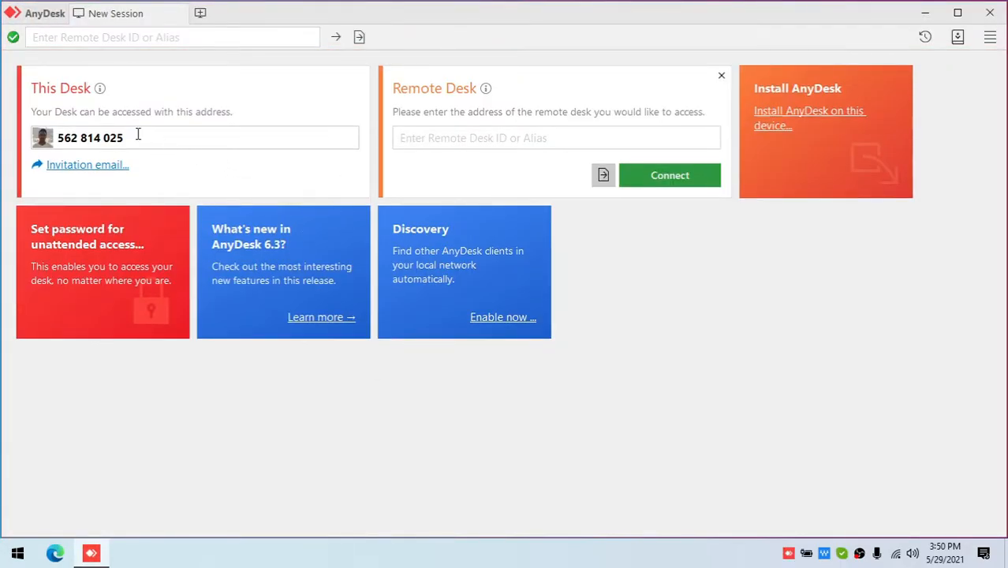
- Highlight this desk's address, accept the incoming session request from the samsung SM-A750F, and disconnect that session
left_click_drag(138, 134, 52, 138)
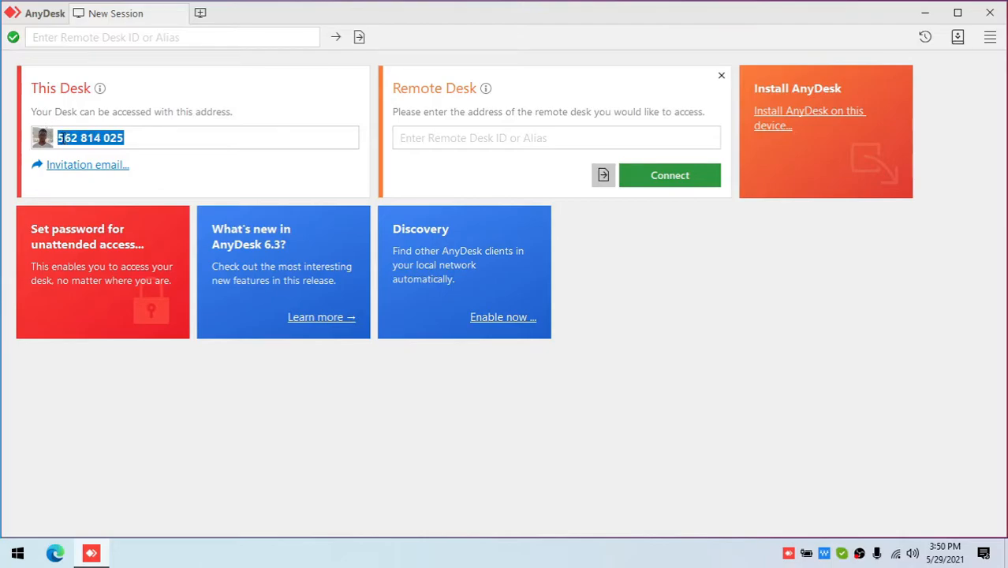
left_click(90, 137)
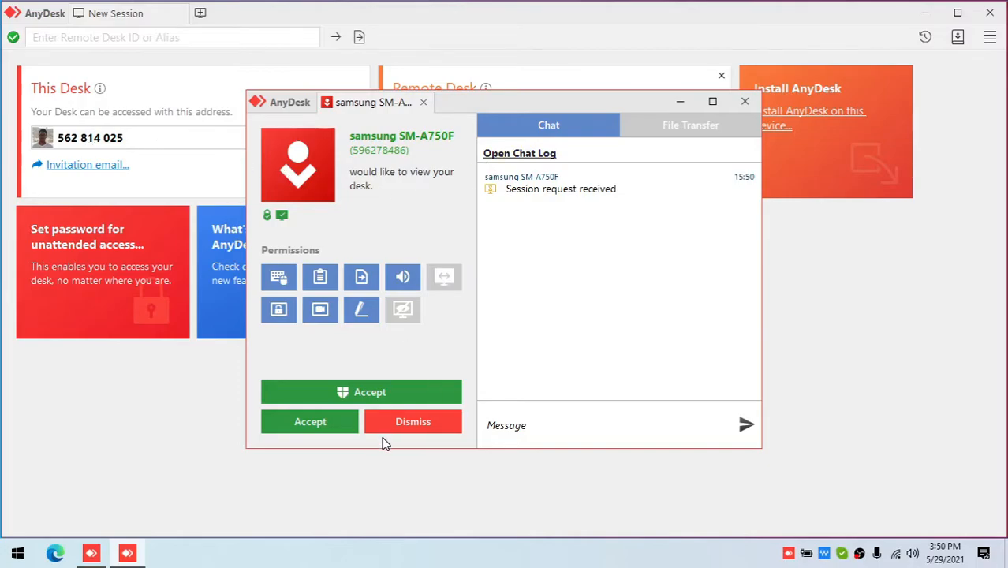
left_click(315, 425)
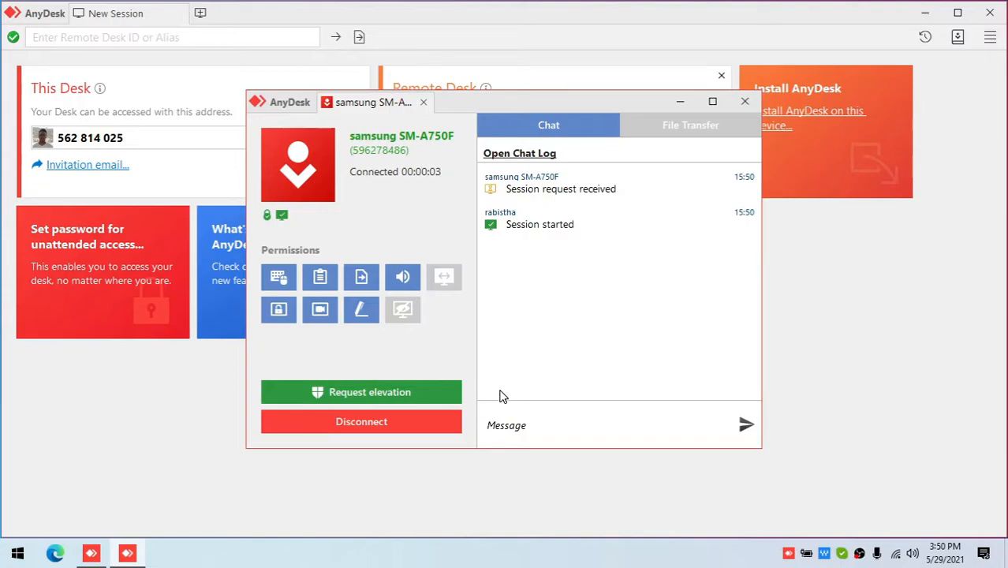
left_click(425, 419)
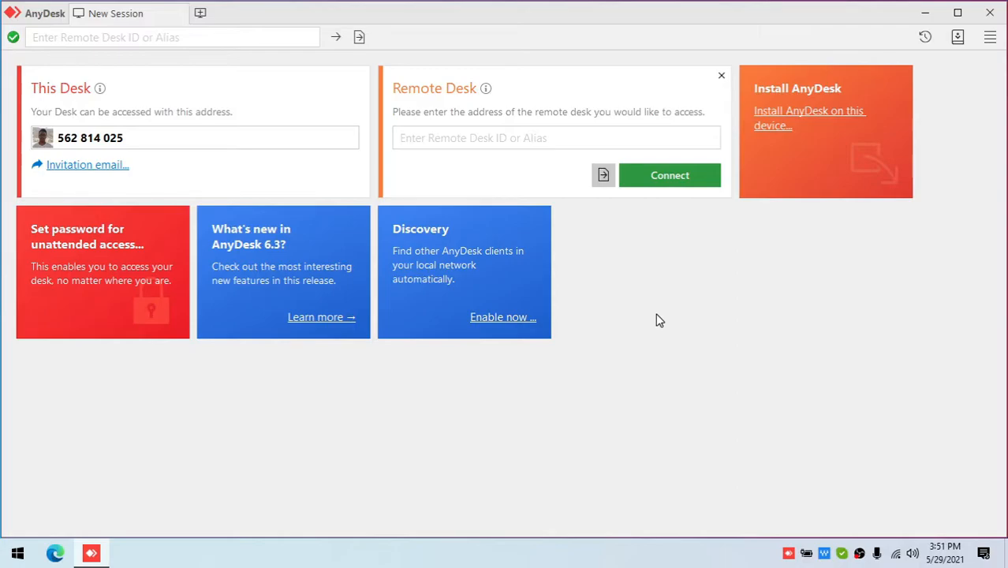
- Open the unattended access security settings and enable unattended access
left_click(96, 237)
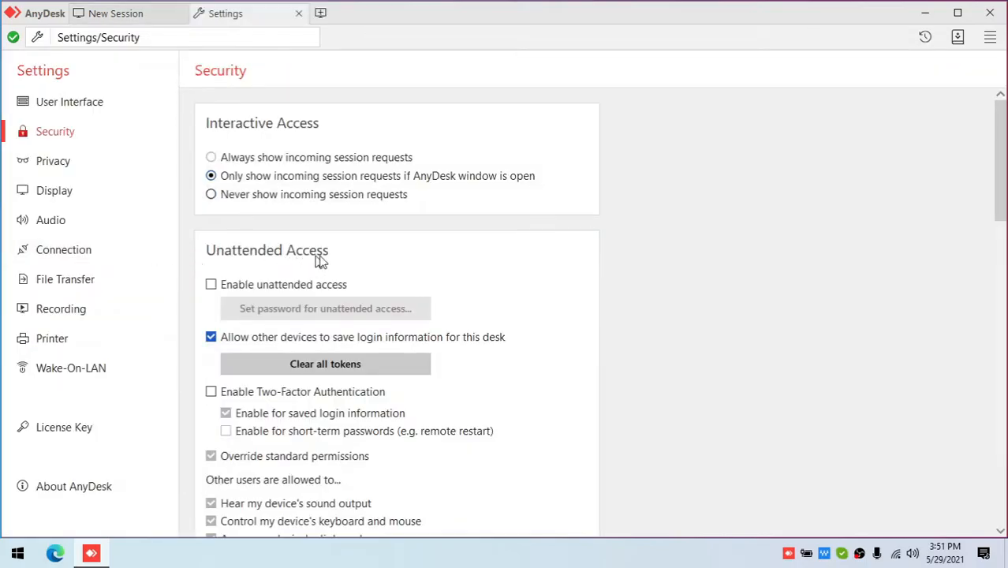
scroll(359, 235, "down", 3)
scroll(359, 235, "up", 3)
left_click(211, 284)
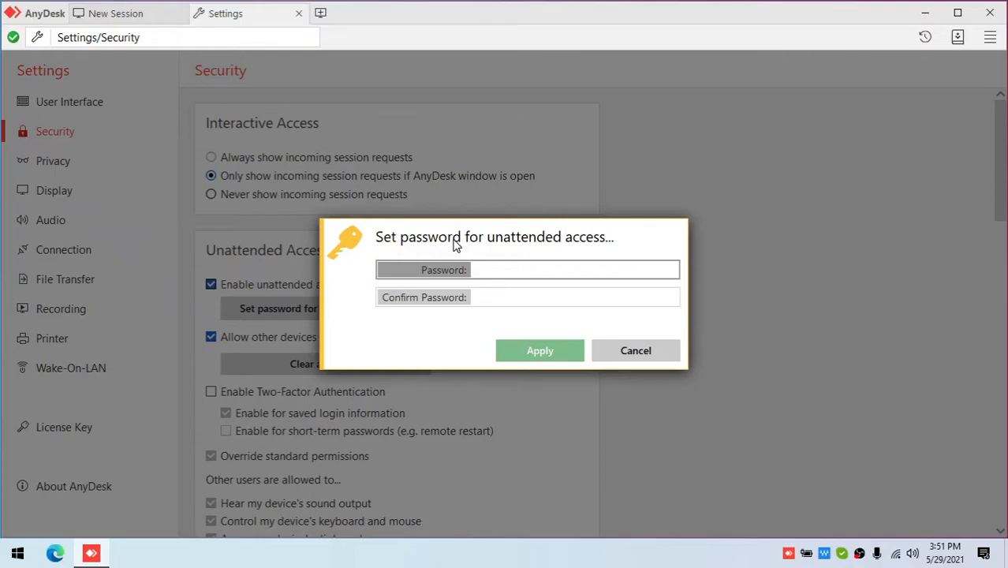
- Try entering and confirming a short password for unattended access
type("******")
left_click(508, 294)
type("******")
- Replace the entry with a stronger unattended access password, enter the same password as confirmation, and apply it
left_click(544, 273)
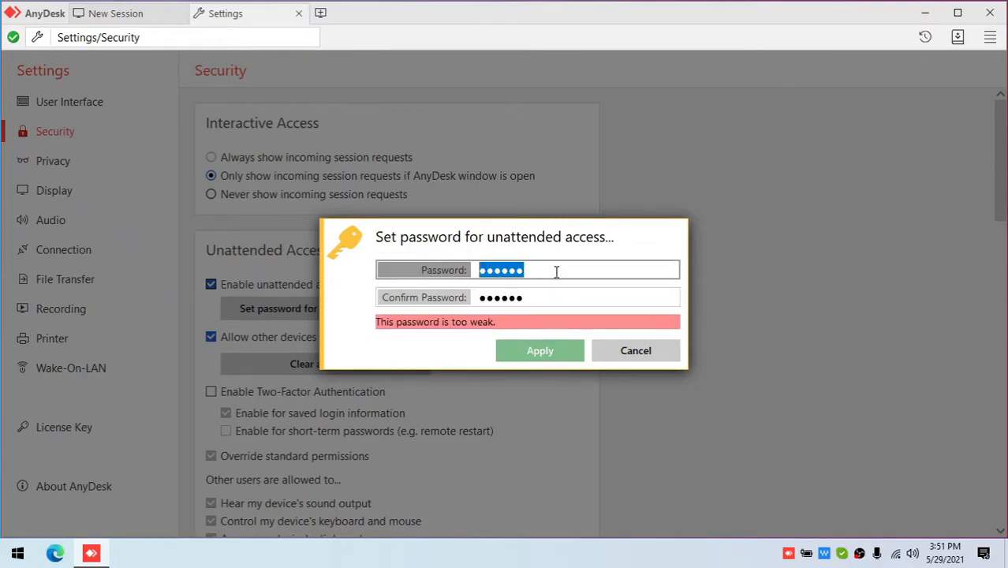
left_click(557, 272)
type("****")
key("BackSpace")
key("BackSpace")
key("BackSpace")
key("BackSpace")
key("BackSpace")
key("BackSpace")
key("BackSpace")
key("BackSpace")
key("BackSpace")
key("BackSpace")
type("********")
key("Tab")
type("**")
key("ctrl+a")
key("BackSpace")
type("***")
key("ctrl+a")
type("********")
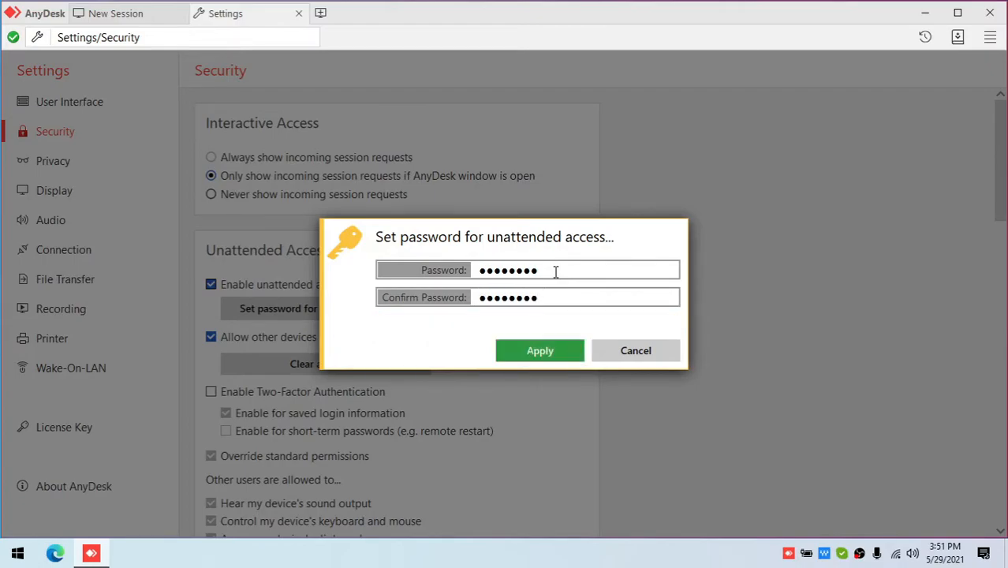
left_click(547, 354)
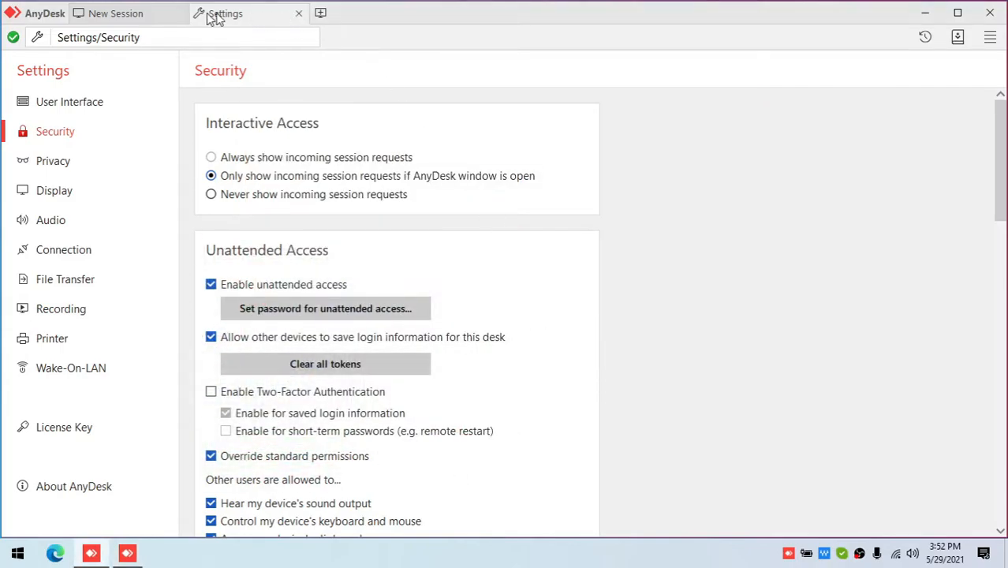
- Return to the new session page, bring up the samsung SM-A750F session window, and move it aside
left_click(117, 14)
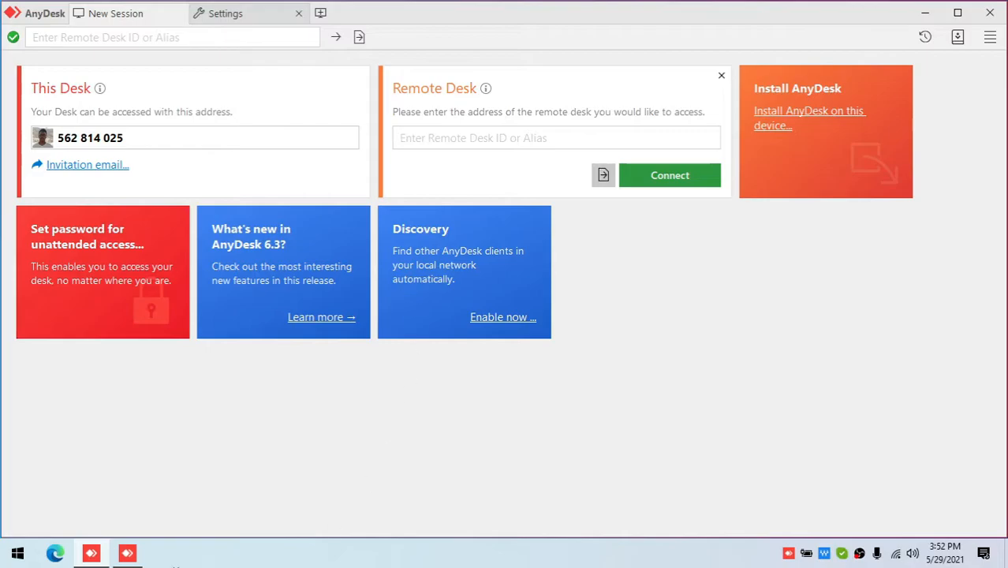
left_click(129, 554)
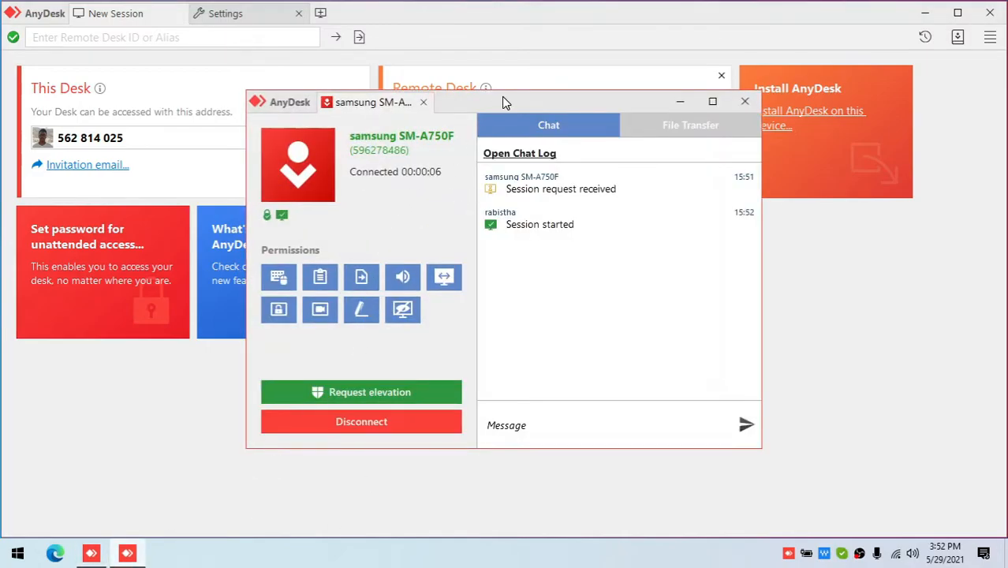
left_click_drag(502, 99, 615, 101)
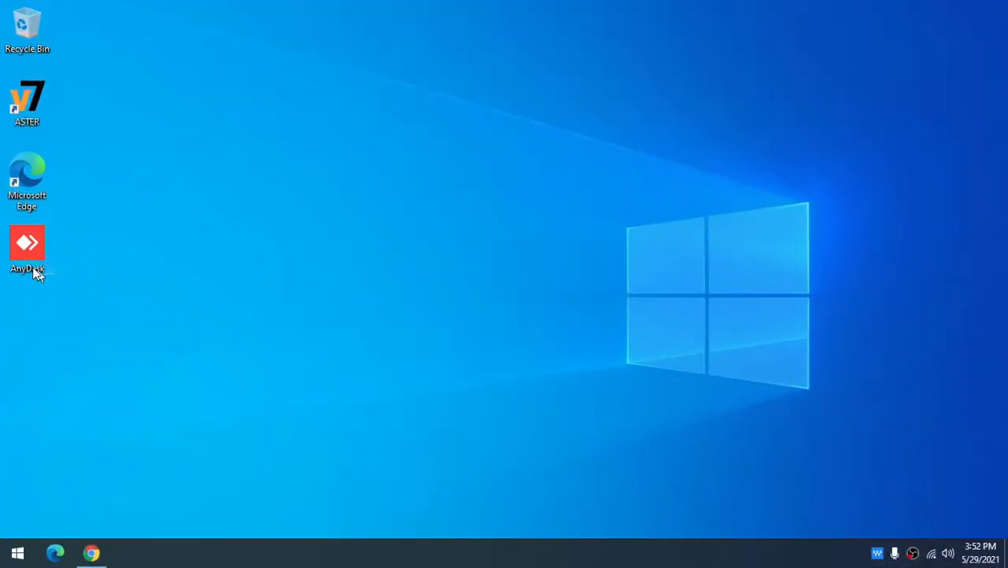
- Launch AnyDesk from the desktop, highlight this desk's own address, and request a connection to the desk listed under recent sessions
double_click(30, 256)
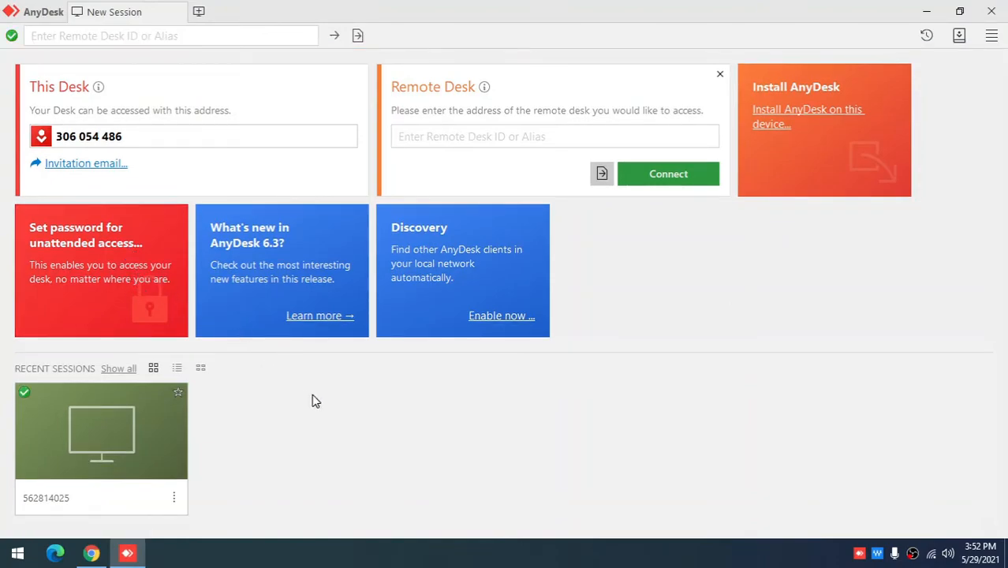
right_click(122, 398)
left_click(397, 462)
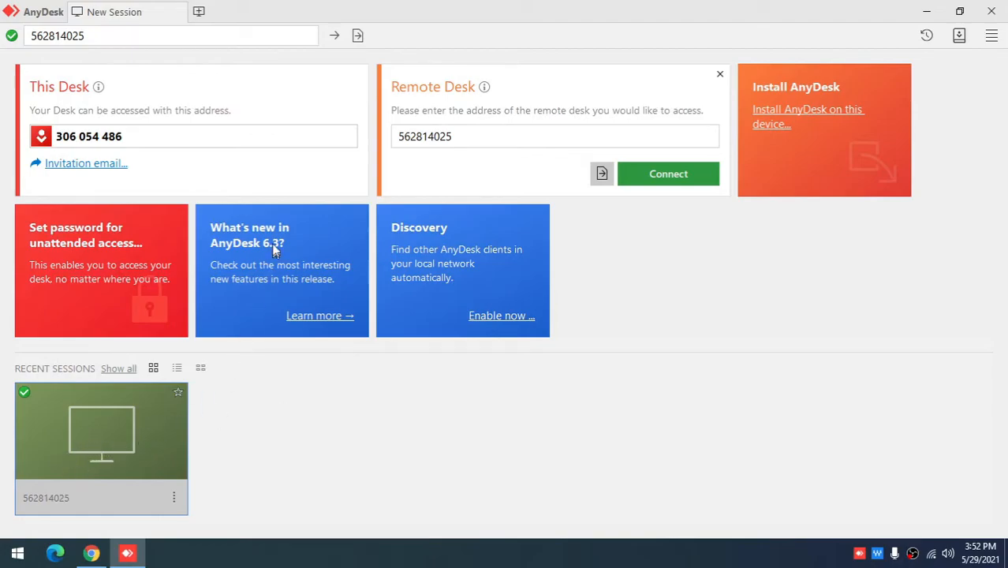
left_click_drag(124, 136, 56, 136)
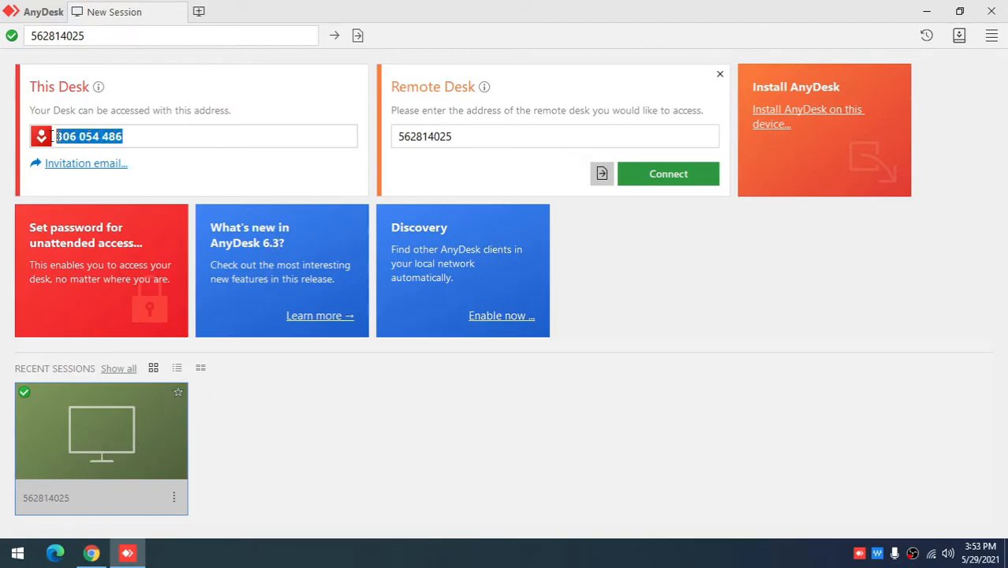
left_click(117, 136)
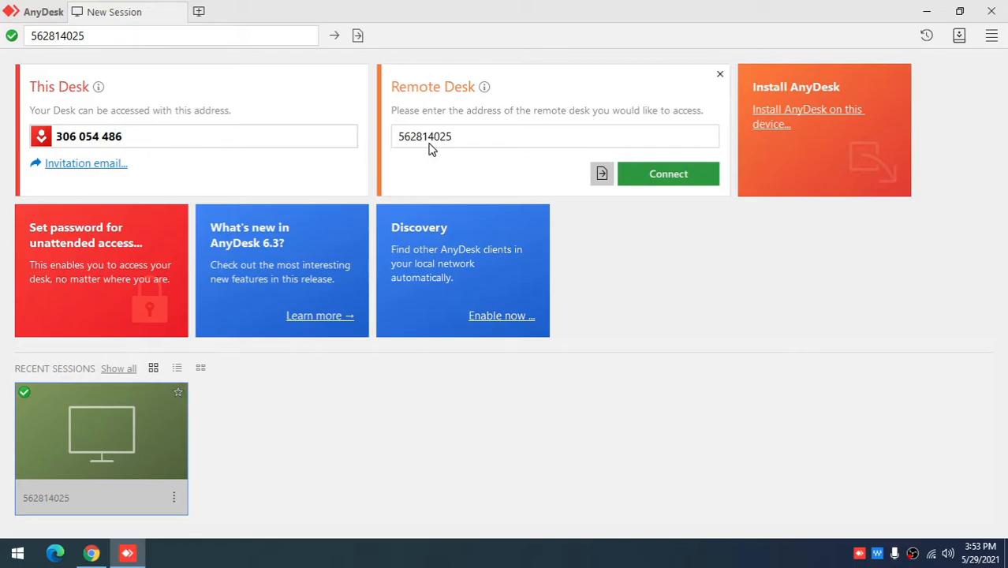
left_click(672, 180)
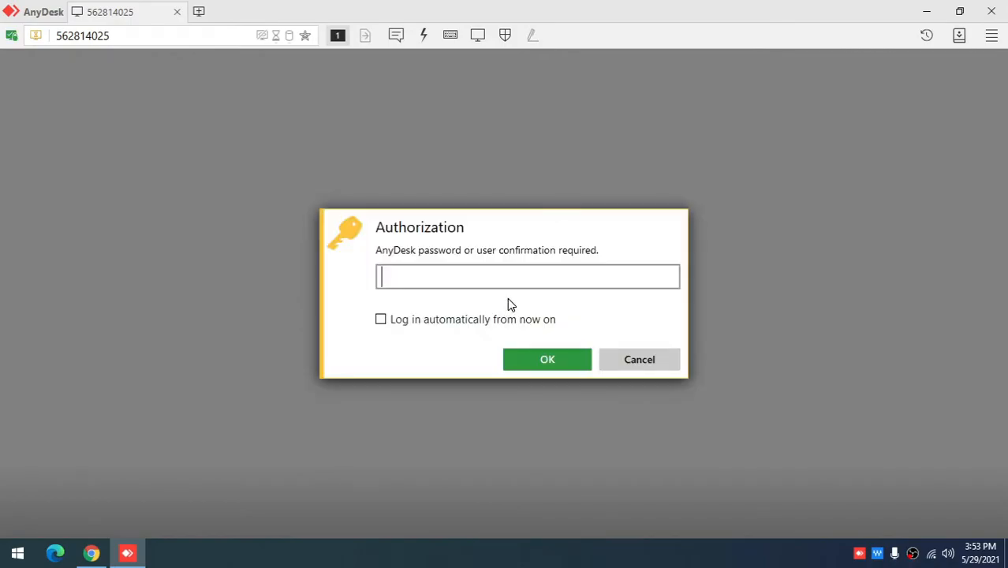
- Authorize the connection with the unattended access password and enable logging in automatically from now on
type("●●●●●●●●")
left_click(382, 320)
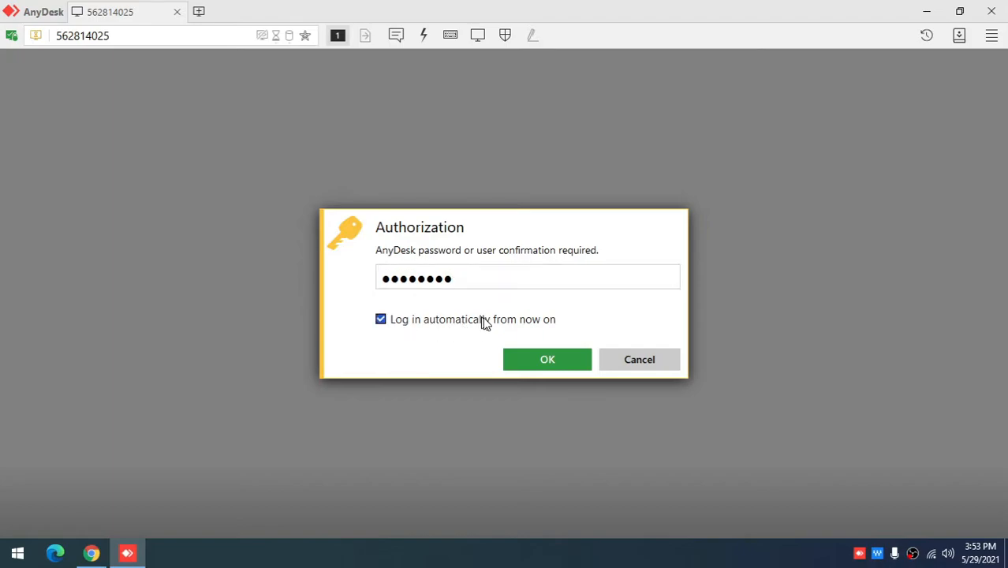
left_click(541, 362)
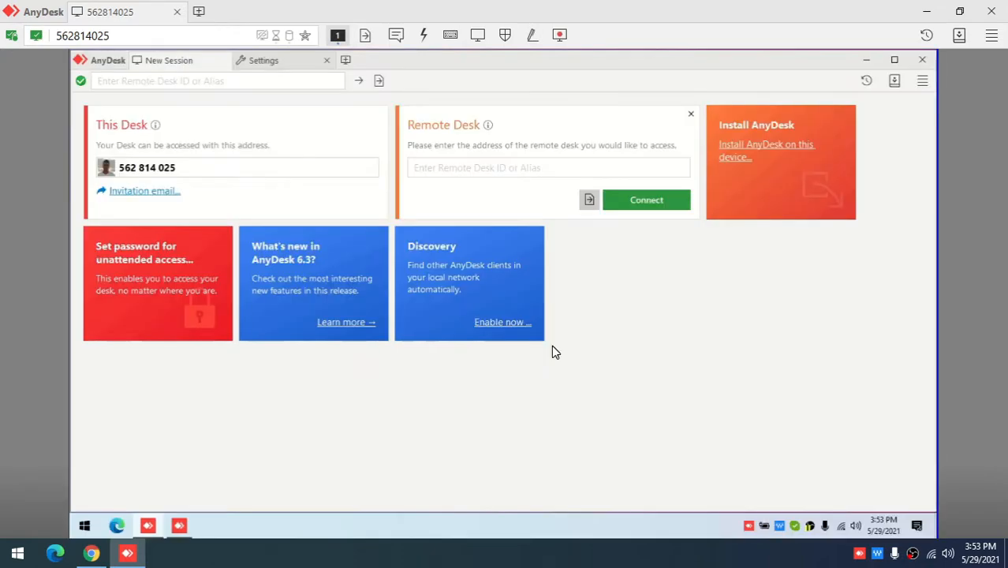
- Open ASTER on the remote desktop, highlight the state and workplace lines in its About information, and close it
left_click_drag(503, 63, 552, 135)
double_click(99, 145)
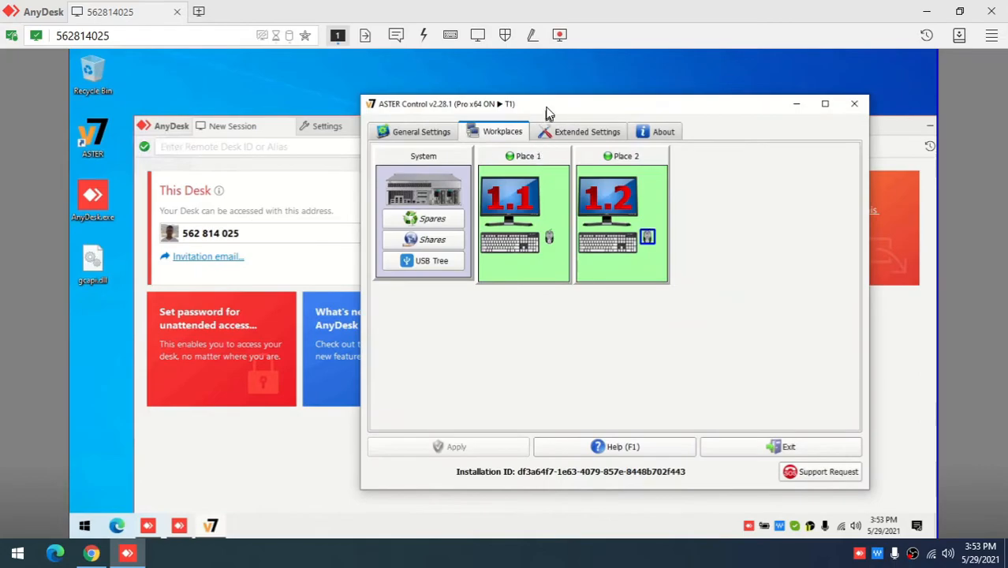
left_click_drag(550, 112, 471, 88)
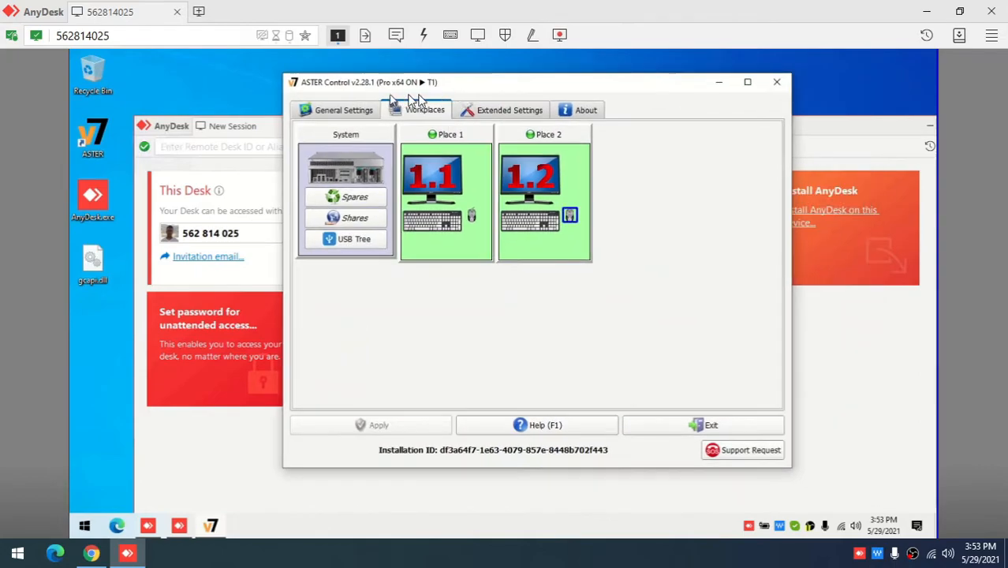
left_click(583, 110)
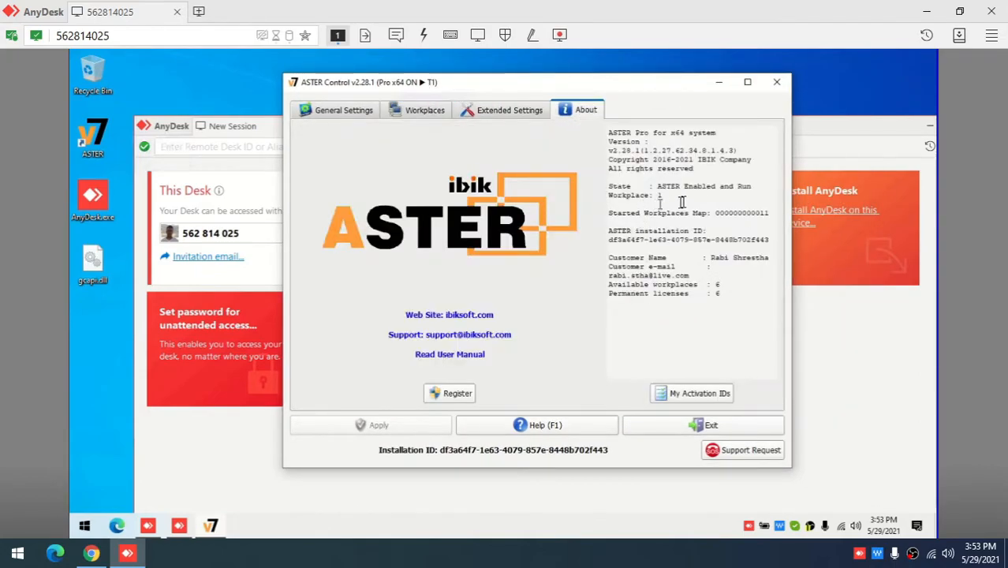
left_click_drag(663, 196, 578, 188)
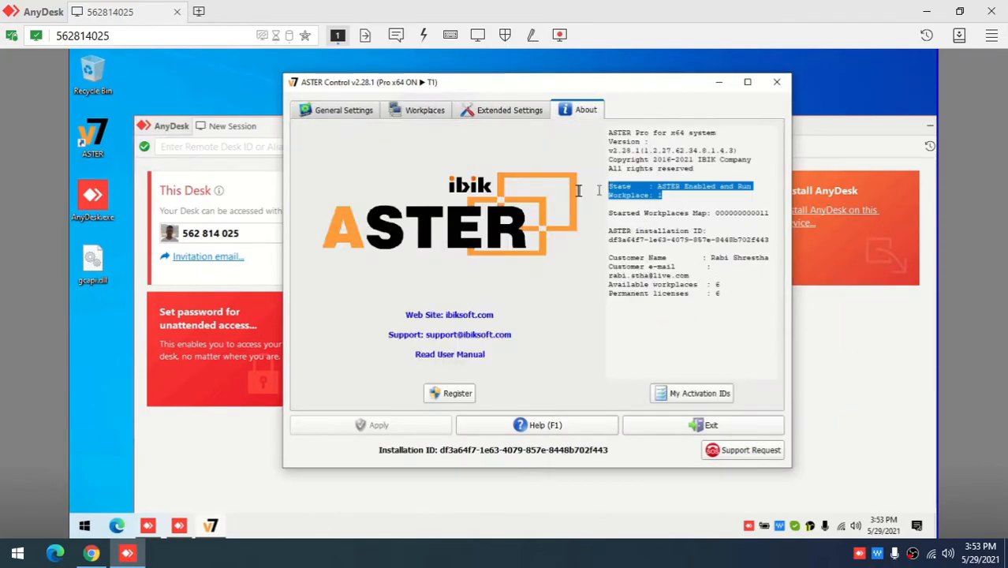
left_click(776, 82)
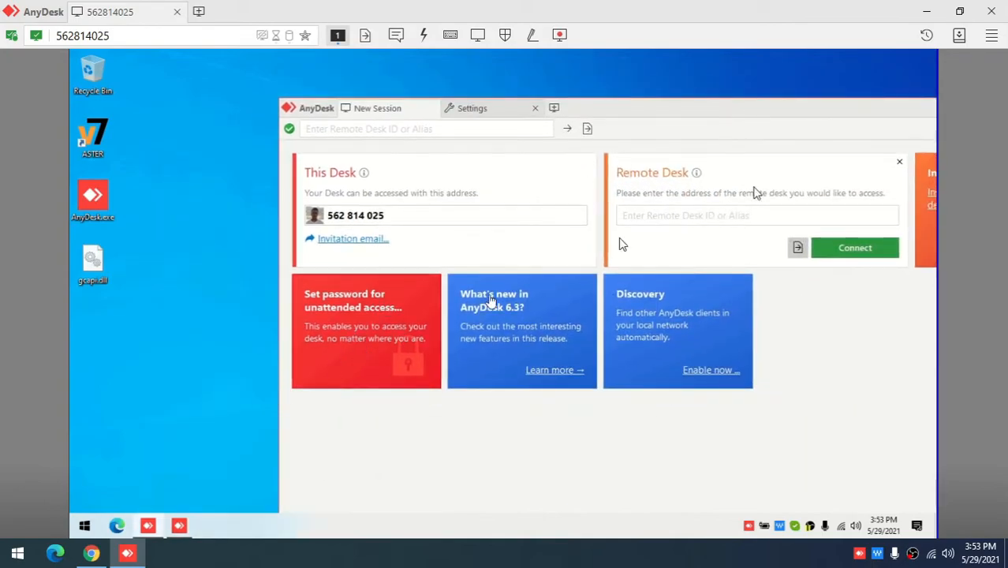
- End the remote desk session and maximize the AnyDesk window
left_click(177, 11)
left_click_drag(648, 8, 504, 45)
left_click(825, 36)
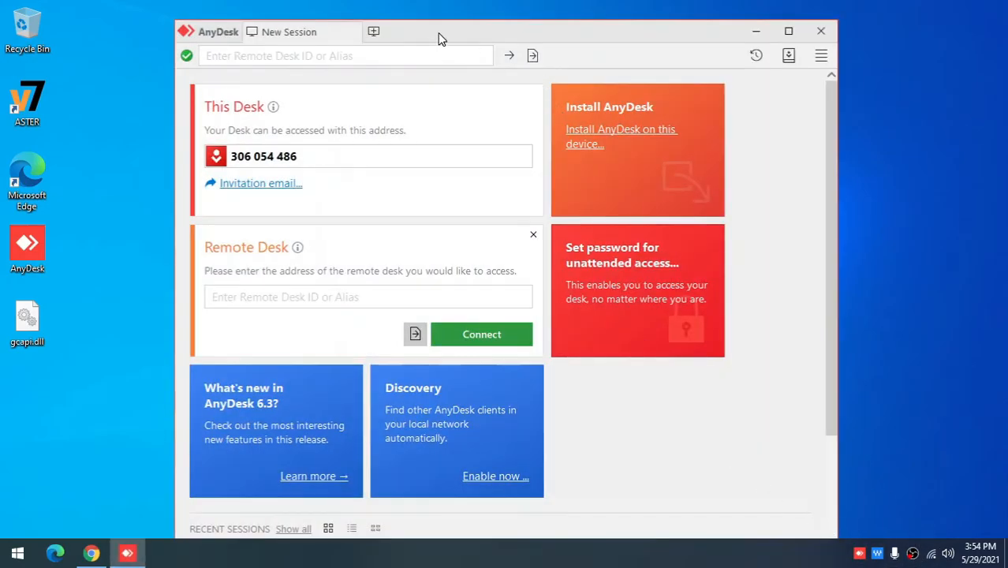
double_click(440, 38)
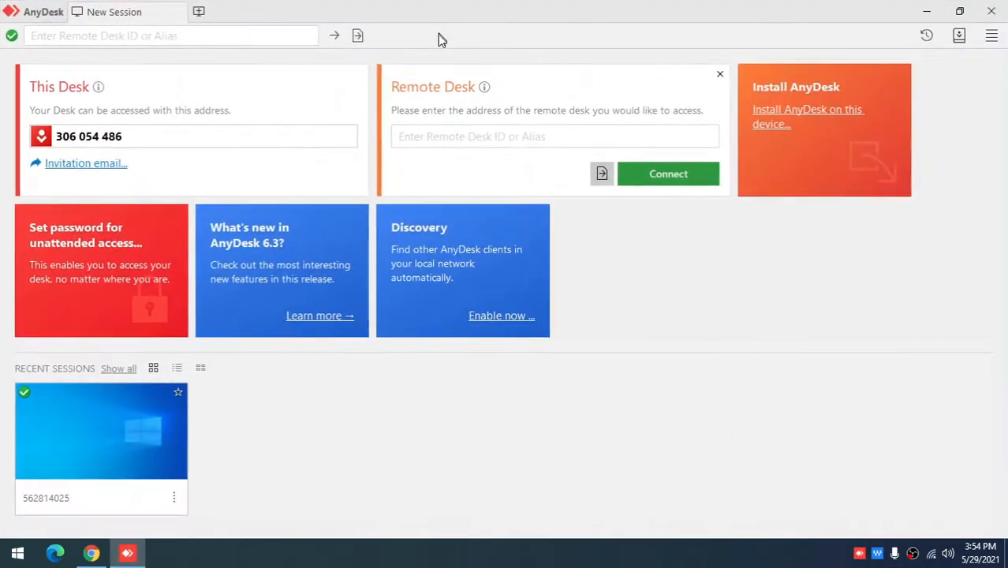
- View the AnyDesk installation options, return to the new session page, and check this desk's address
left_click(782, 124)
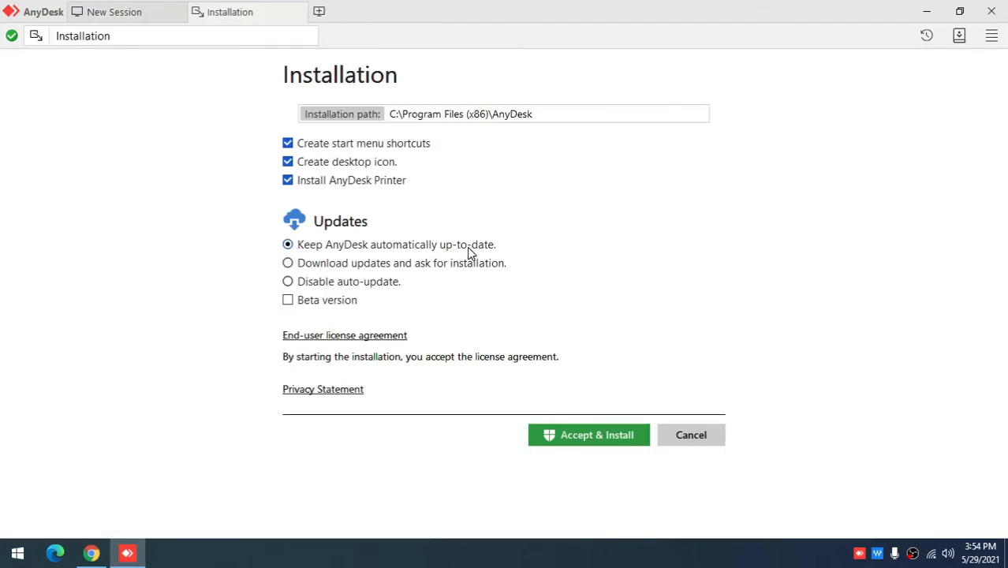
left_click(139, 13)
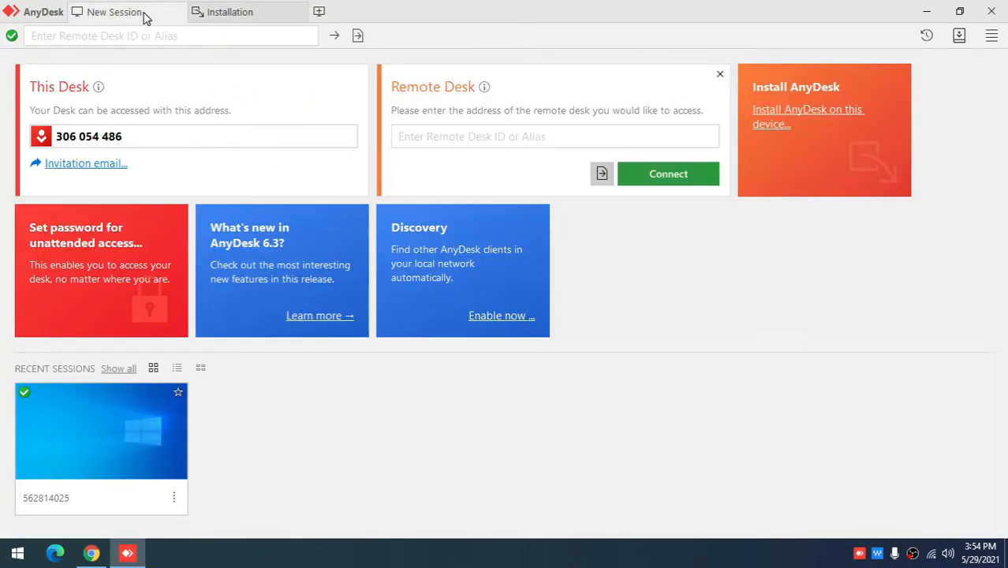
mouse_move(126, 137)
left_mouse_down()
mouse_move(54, 136)
mouse_move(144, 135)
left_mouse_up()
left_click(56, 137)
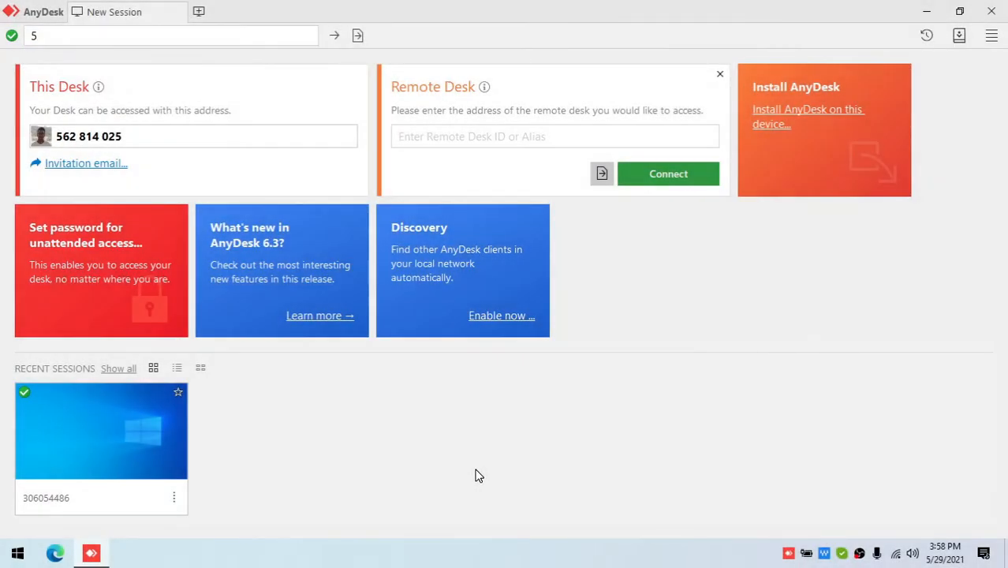
- Connect to the other workplace's desk from recent sessions, open ASTER on its desktop, and reposition the ASTER window
left_click(99, 449)
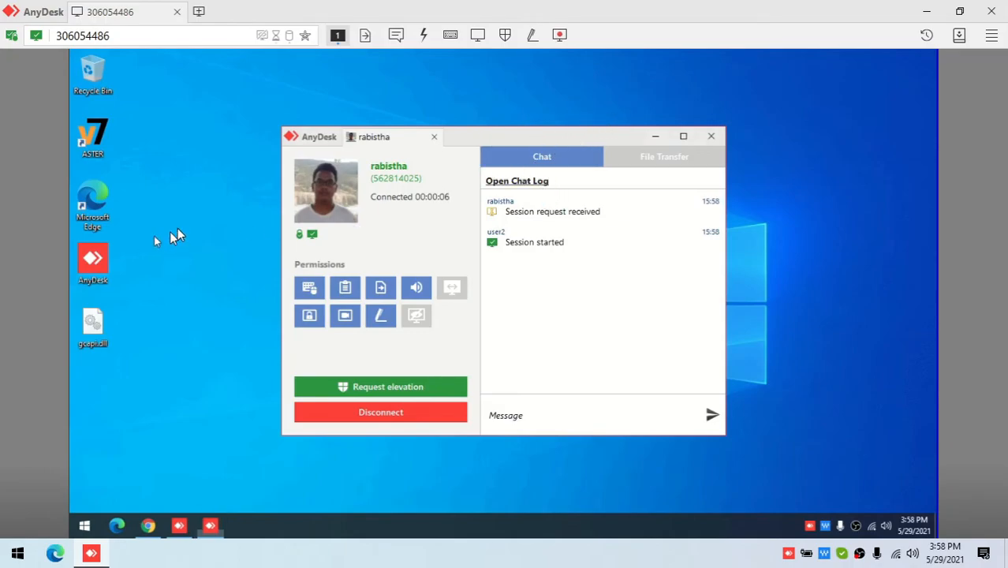
double_click(104, 141)
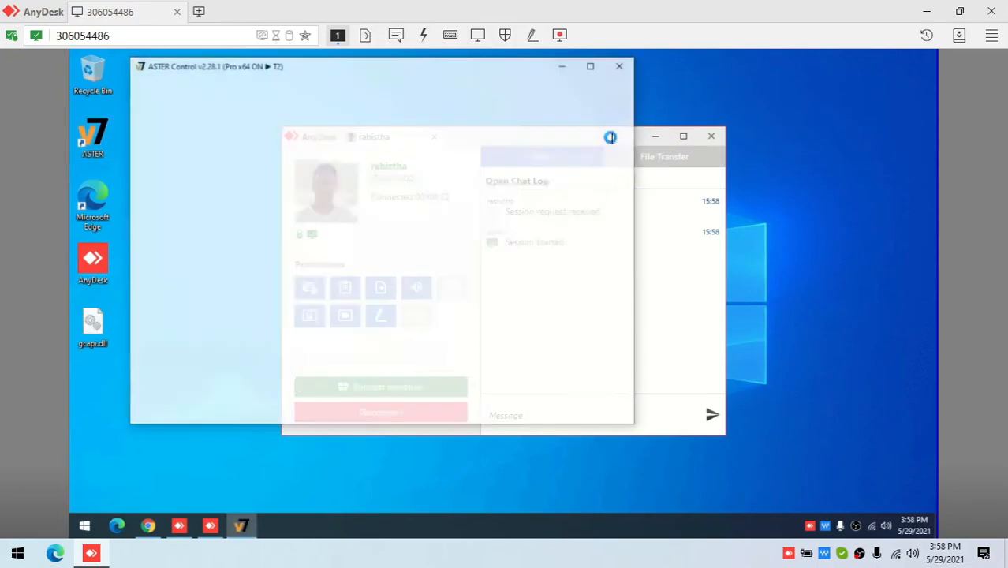
left_click_drag(478, 70, 687, 96)
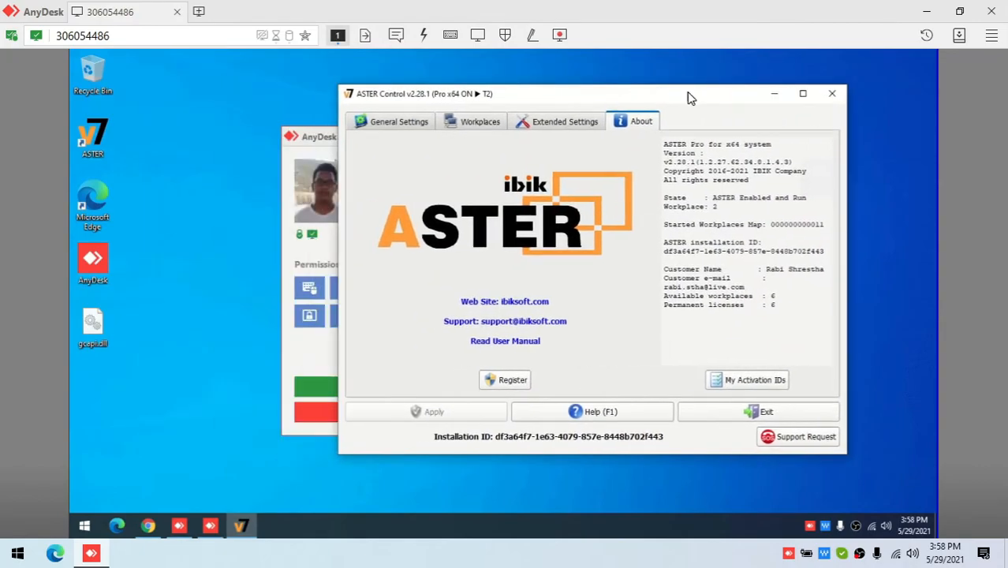
- Identify the Place 2 monitor in ASTER's workplaces using Indicate Device, and close the ASTER window
left_click(398, 119)
left_click(475, 125)
right_click(592, 194)
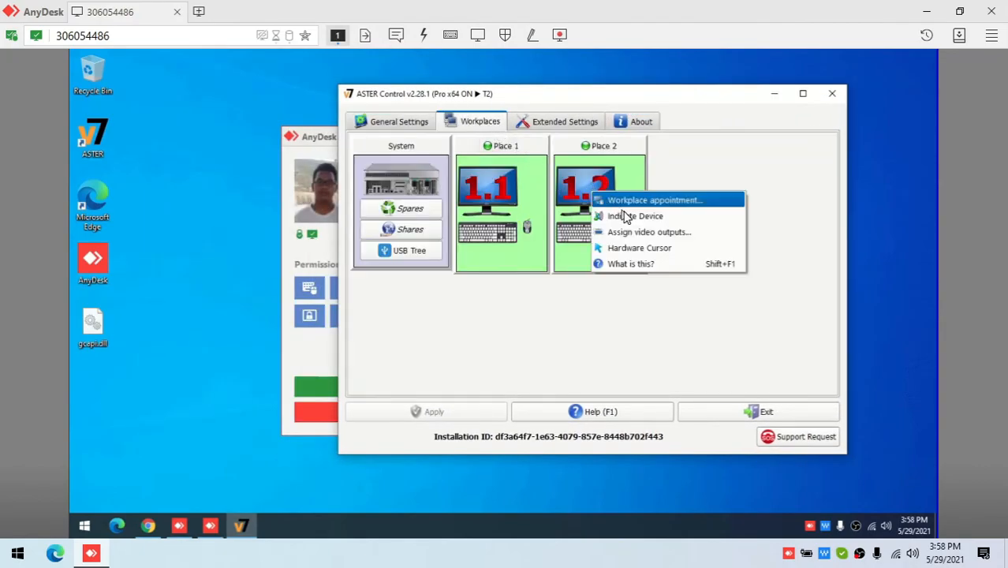
left_click(636, 216)
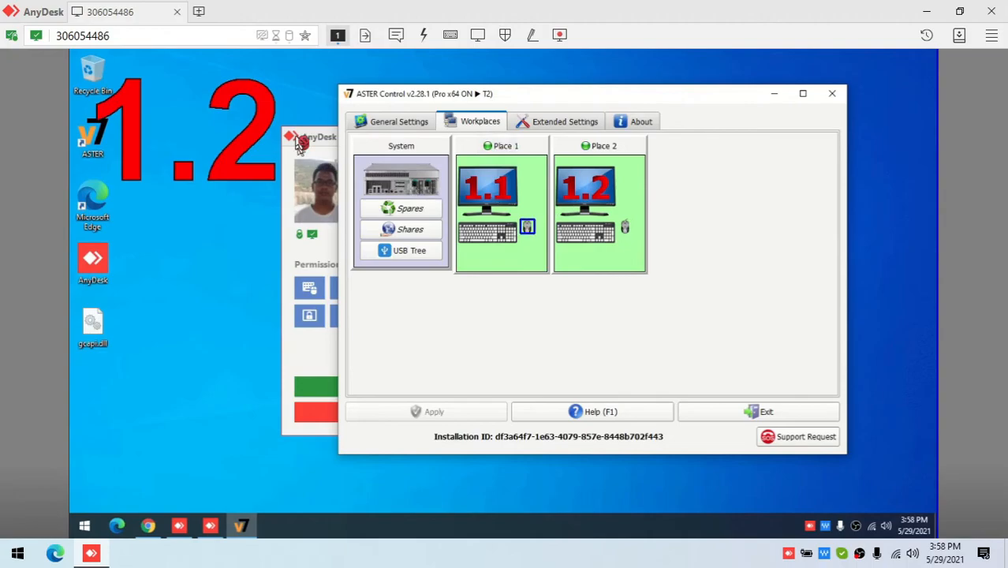
left_click(832, 93)
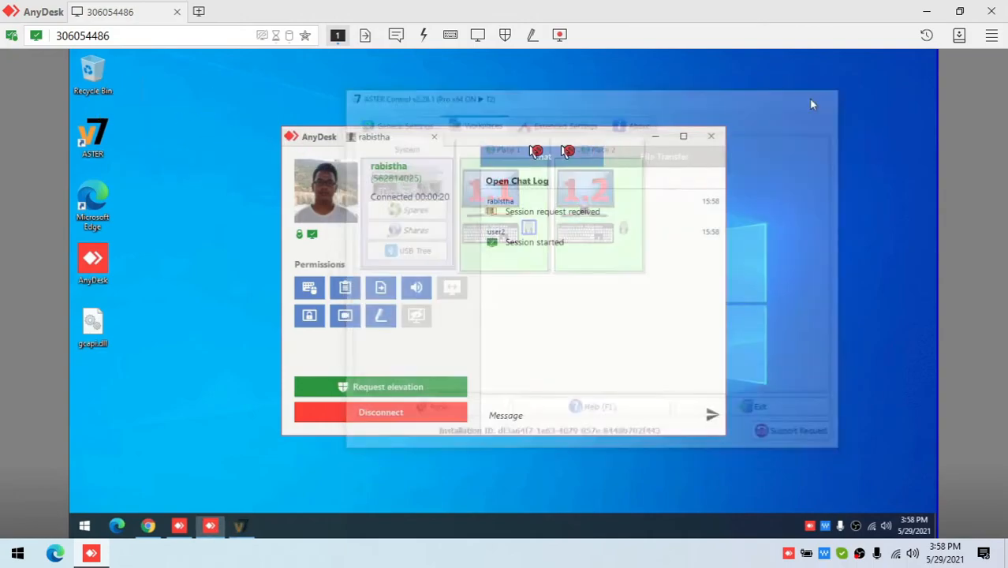